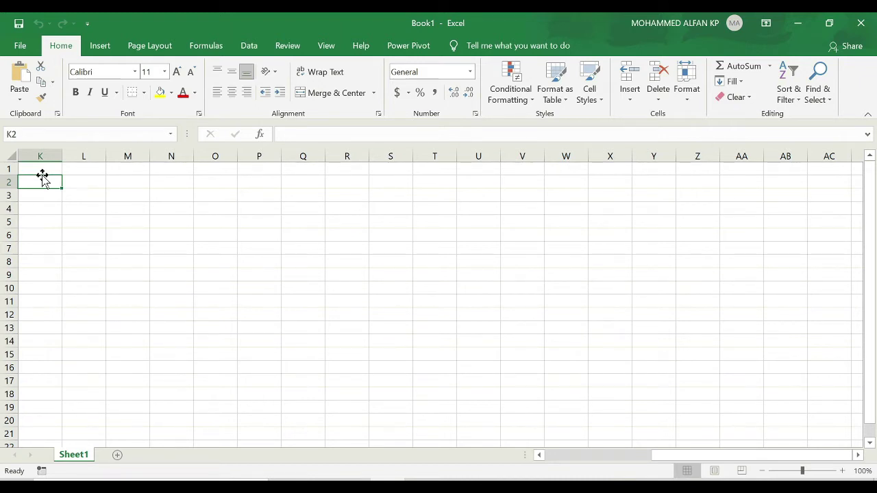
Select single cells across Sheet1 one after another, including N5, R10, O8 and U5.
left_click(187, 219)
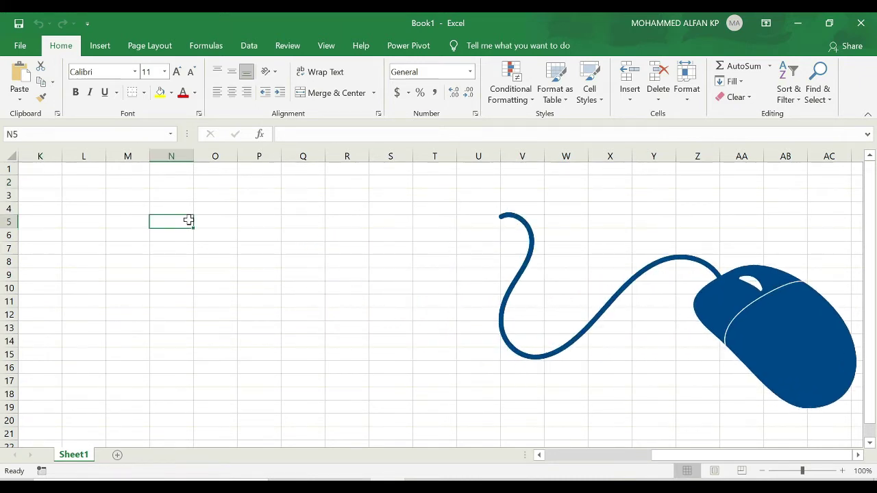
left_click(284, 221)
left_click_drag(439, 208, 473, 208)
left_click(422, 287)
left_click(121, 247)
left_click(350, 288)
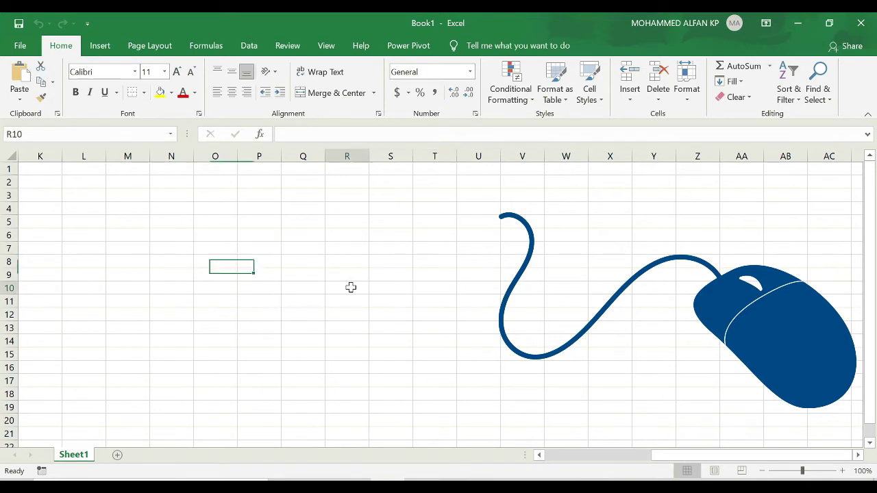
left_click(402, 321)
left_click(246, 210)
left_click(392, 287)
left_click(216, 259)
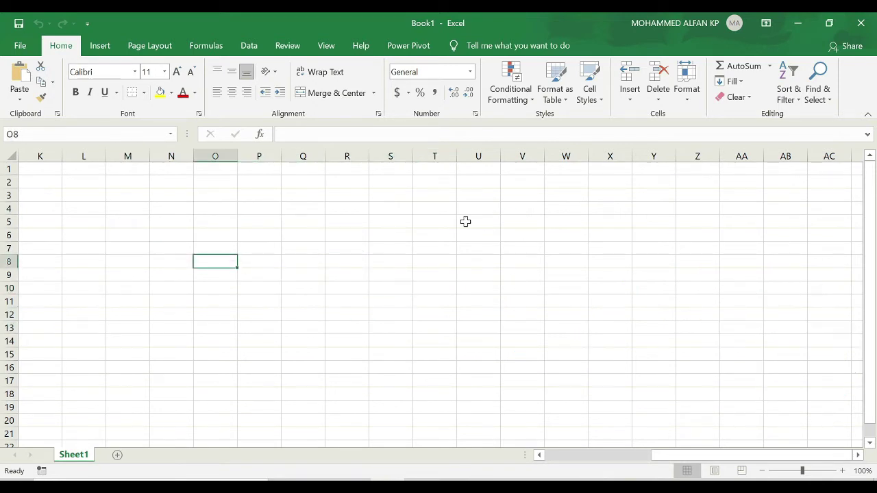
left_click(487, 219)
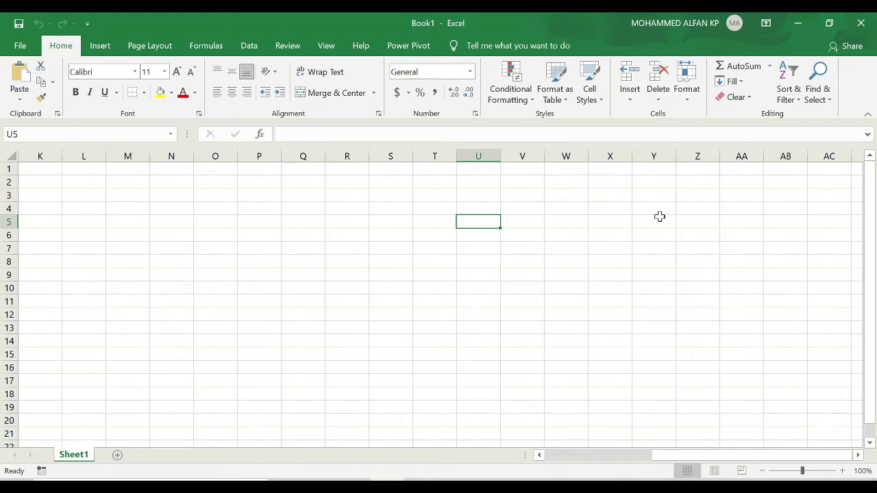
Return to column A, select cell A11, look down the rows and back, and select cell J4.
scroll(588, 455, "left", 3)
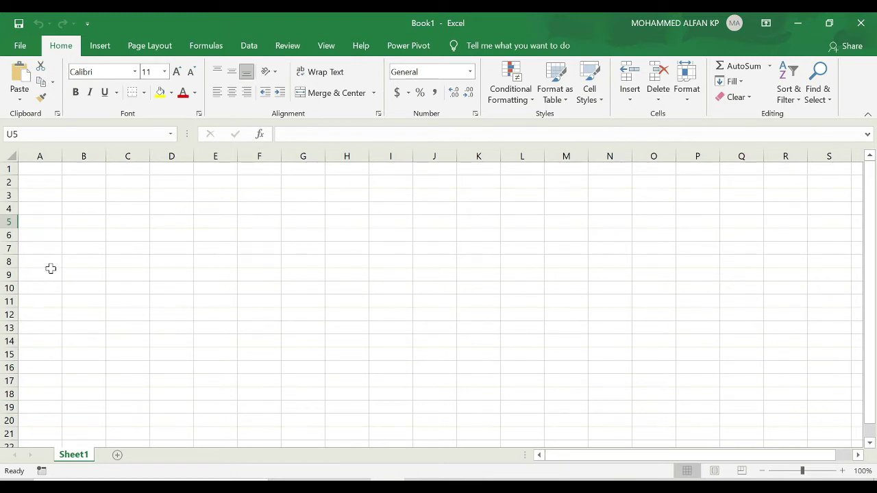
left_click(51, 299)
scroll(55, 297, "down", 2)
scroll(55, 298, "up", 2)
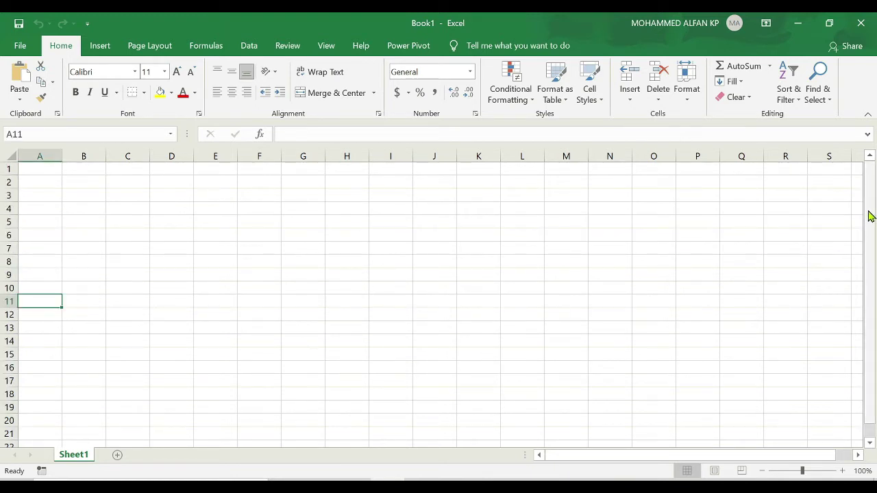
left_click_drag(869, 246, 868, 241)
left_click(433, 209)
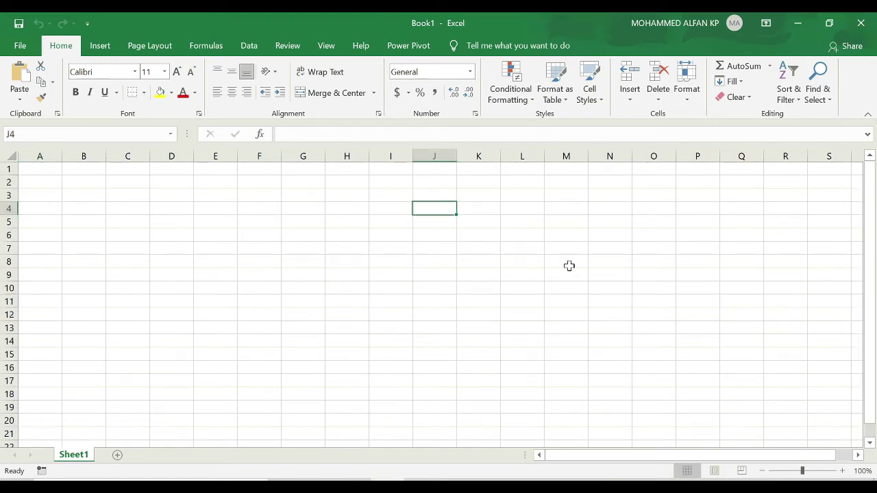
Move the active cell one cell at a time in all four directions, from J4 to I2.
key("Right")
key("Left")
key("Left")
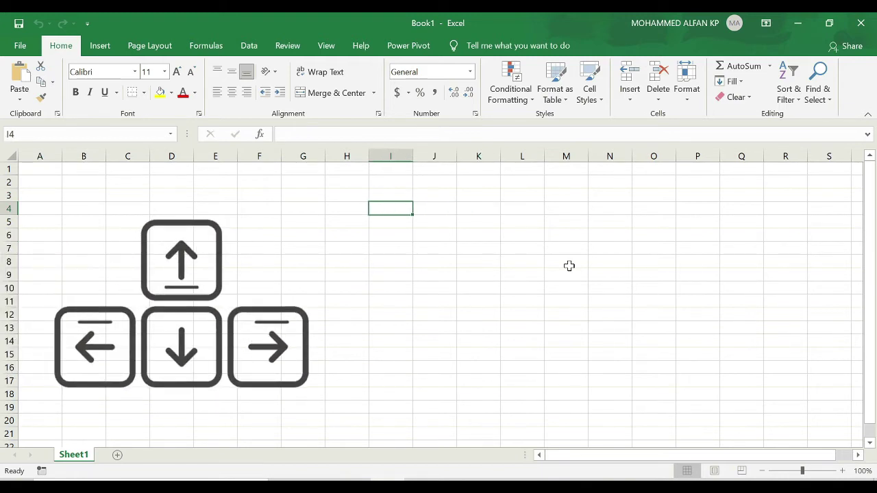
key("Down")
key("Down")
key("Up")
key("Up")
key("Up")
key("Up")
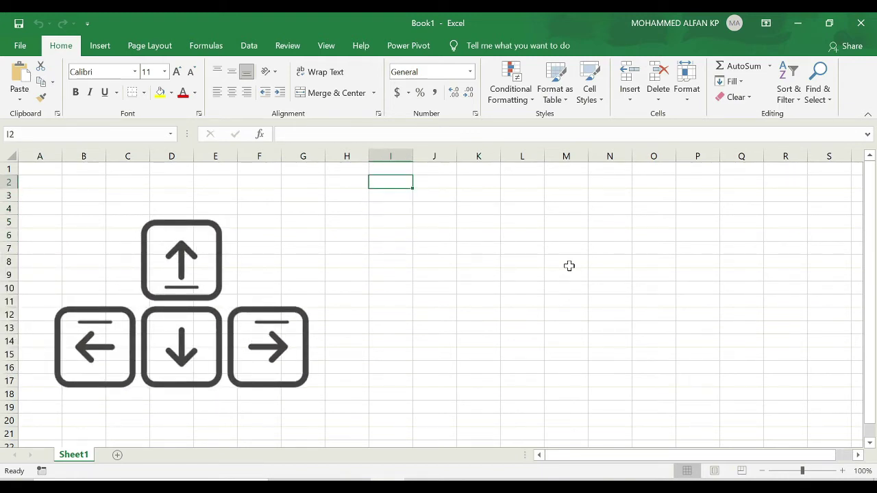
Select cell A1 and move the active cell down one screen at a time to A22 and A43.
left_click(41, 171)
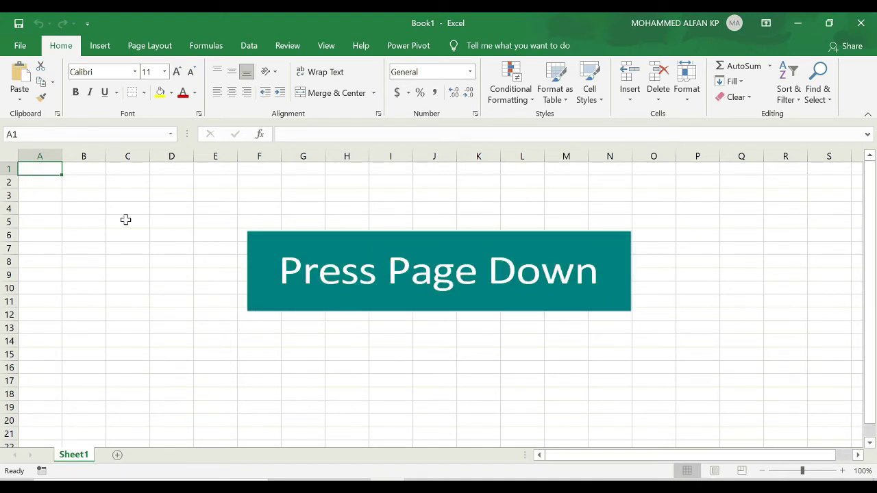
key("Page_Down")
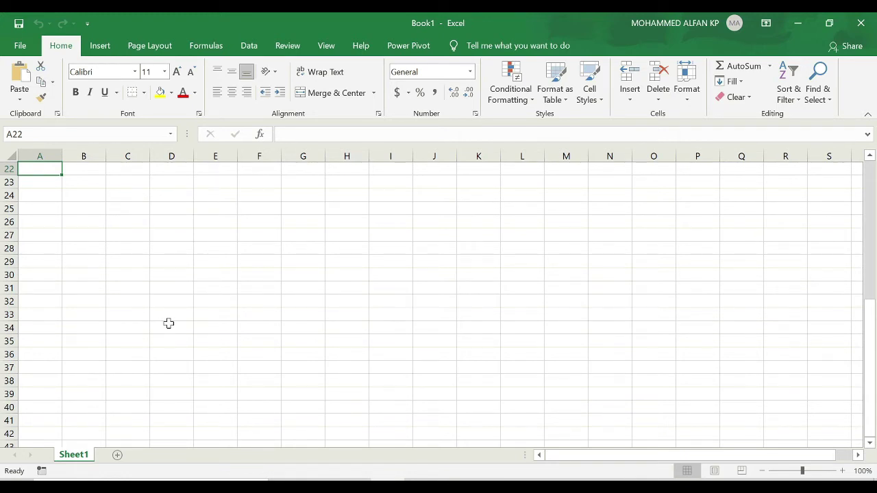
scroll(168, 323, "up", 7)
scroll(168, 322, "down", 7)
key("Page_Down")
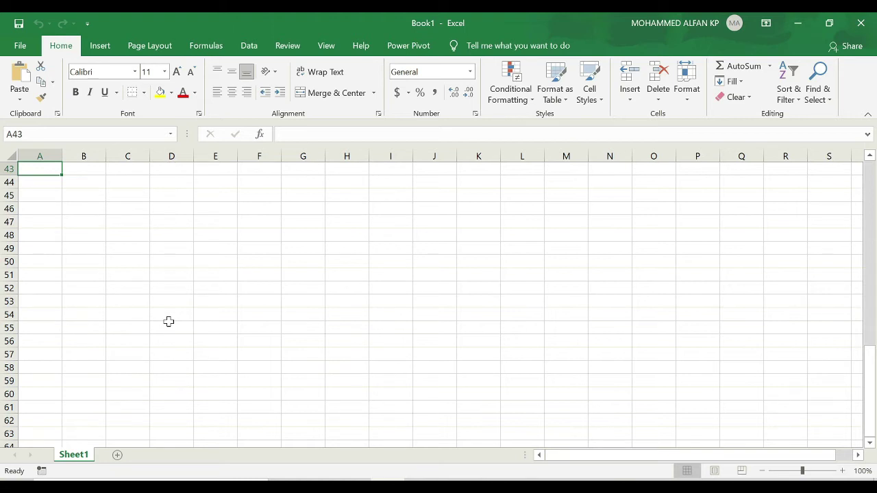
Move the active cell up screen by screen to A1, and right screen by screen to T1 and AM1.
scroll(169, 321, "up", 14)
key("Page_Up")
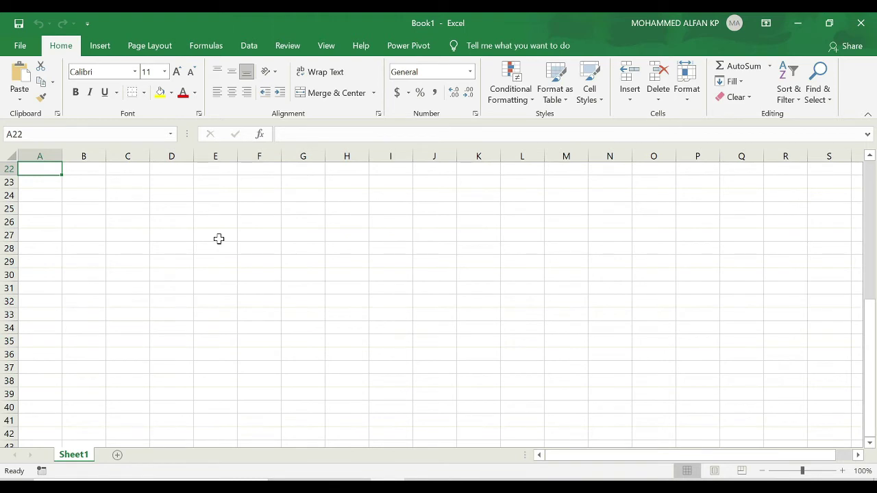
key("Page_Up")
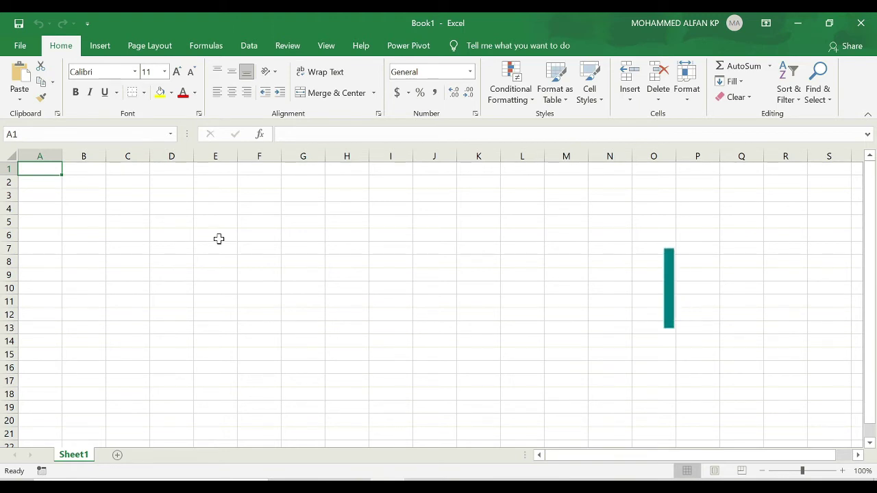
key("alt+Page_Down")
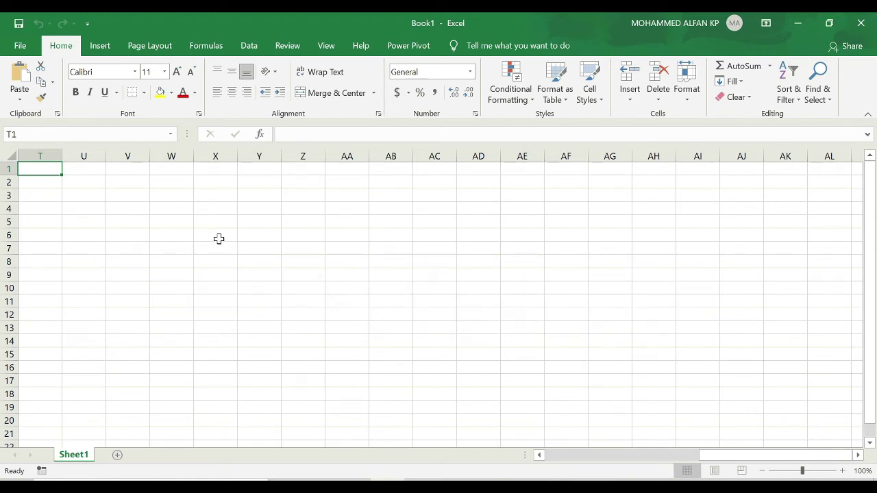
key("alt+Page_Down")
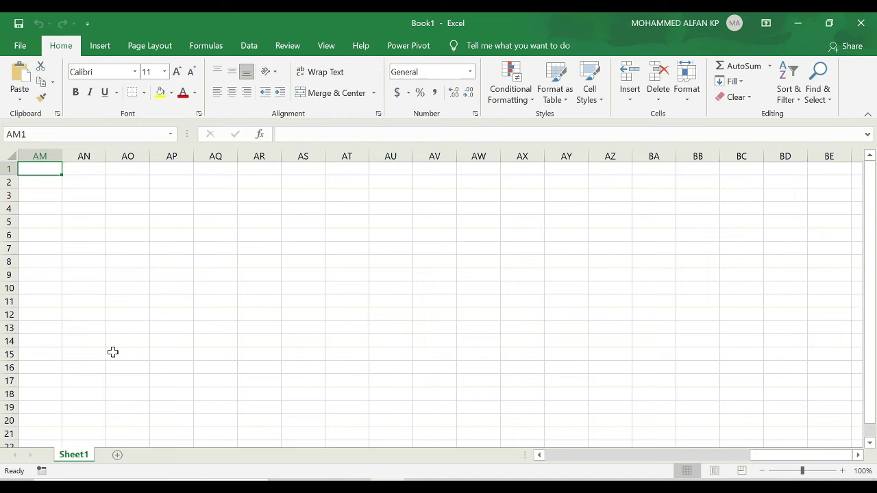
Add two new worksheets to the workbook and return to Sheet1.
left_click(148, 456)
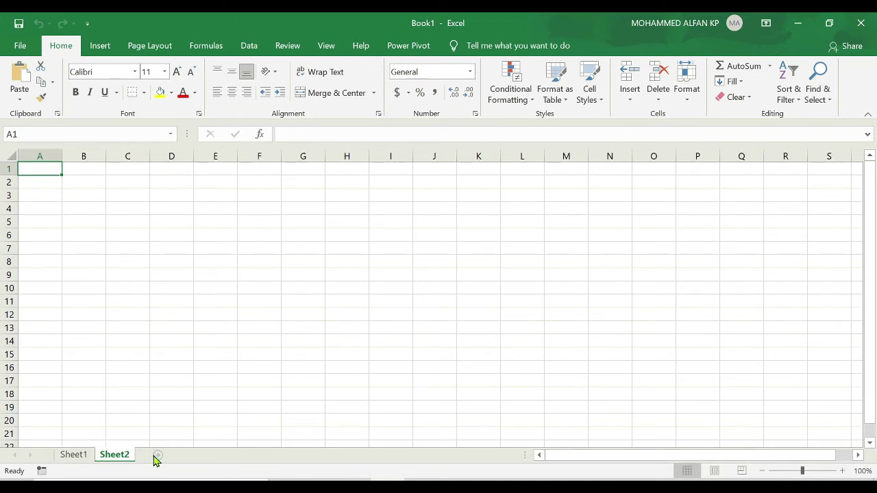
left_click(155, 457)
left_click(85, 457)
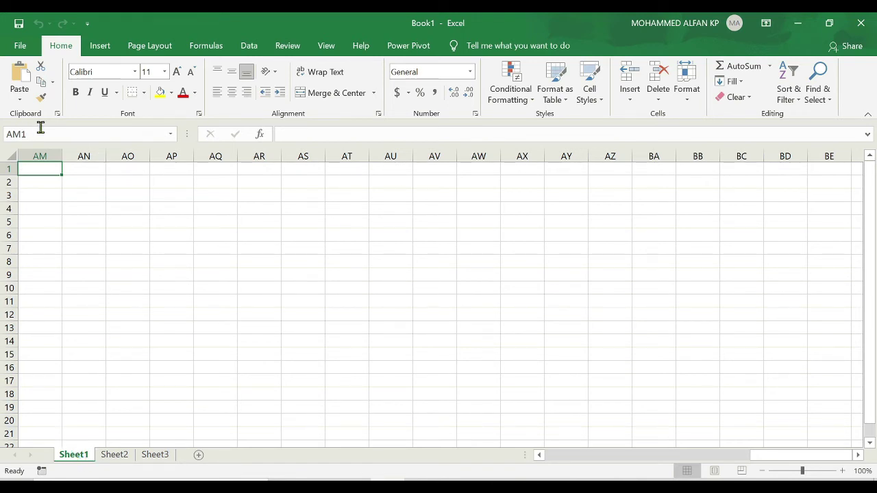
Visit Sheet2 and Sheet3, select a few cells on Sheet3 such as M6, and go back to Sheet1.
left_click(117, 456)
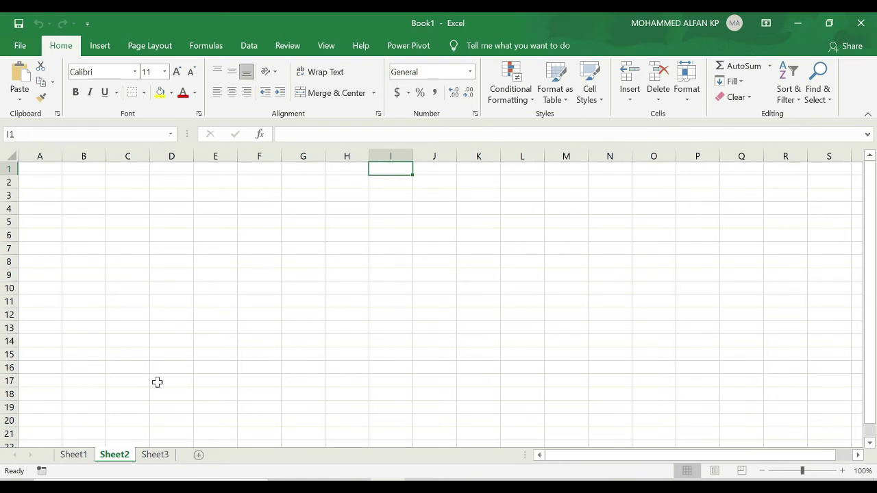
left_click(156, 457)
left_click(553, 232)
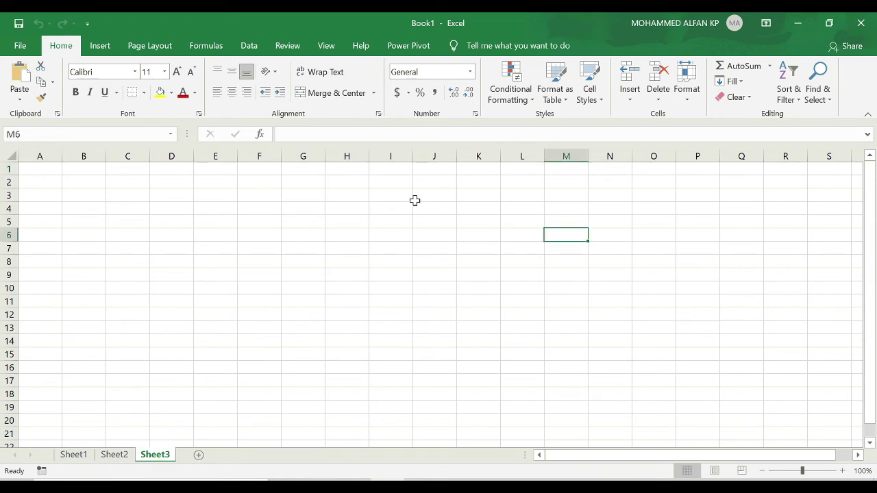
left_click(335, 192)
left_click(288, 301)
left_click(75, 456)
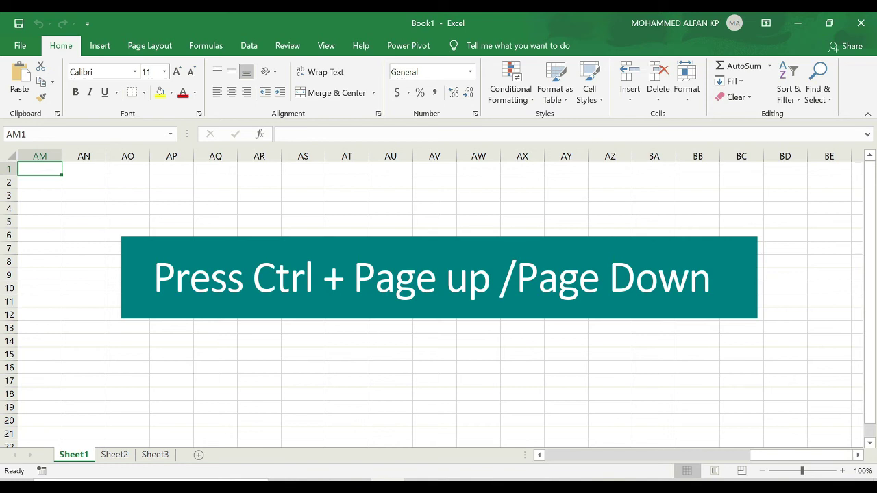
Switch forward to Sheet2, back to Sheet1, and forward to Sheet2 again.
key("ctrl+Page_Down")
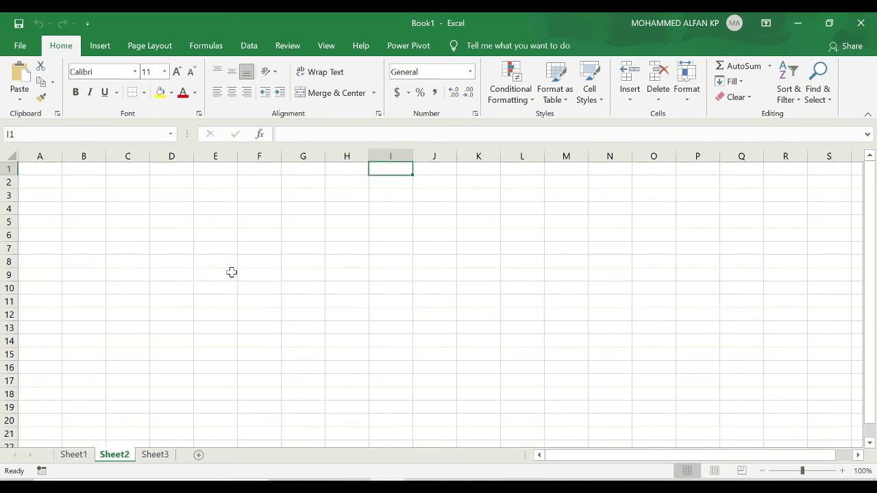
key("ctrl+Page_Up")
key("ctrl+Page_Down")
Zoom Sheet2 out to 70%, in to 130%, out to 55%, and restore it to 100%.
left_click(762, 473)
left_click(762, 472)
left_click(763, 473)
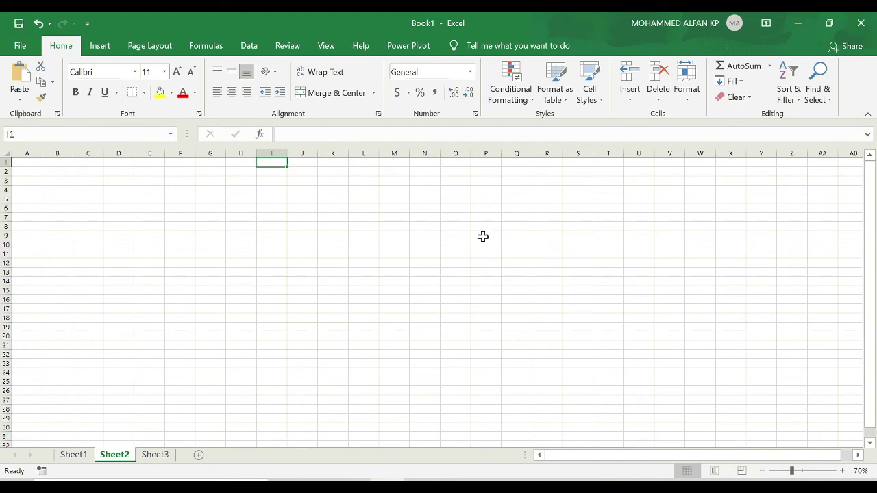
scroll(483, 237, "up", 4)
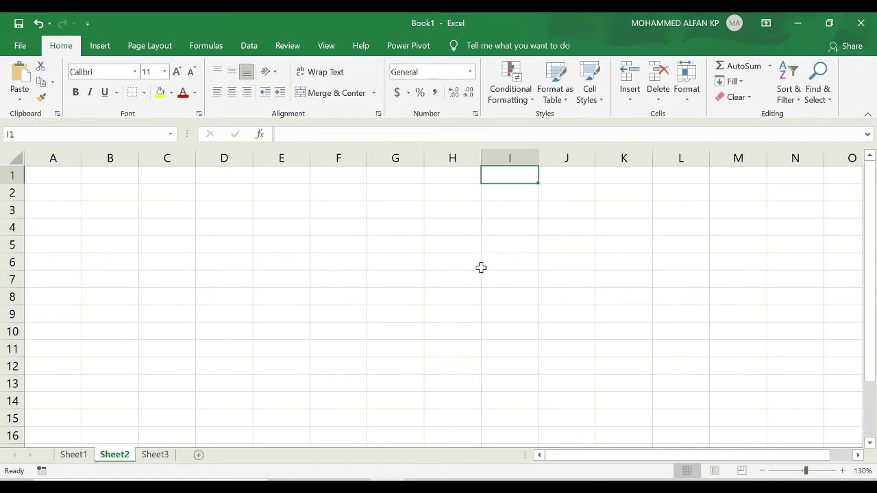
scroll(481, 267, "down", 6)
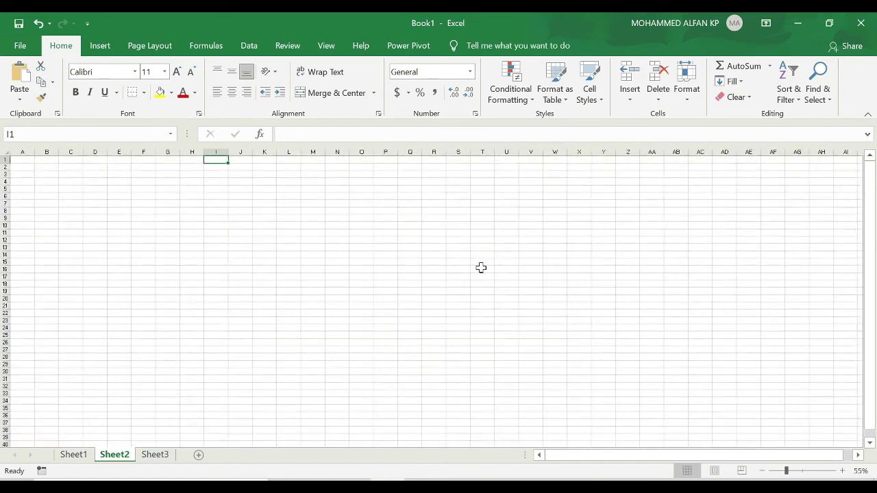
scroll(481, 267, "up", 4)
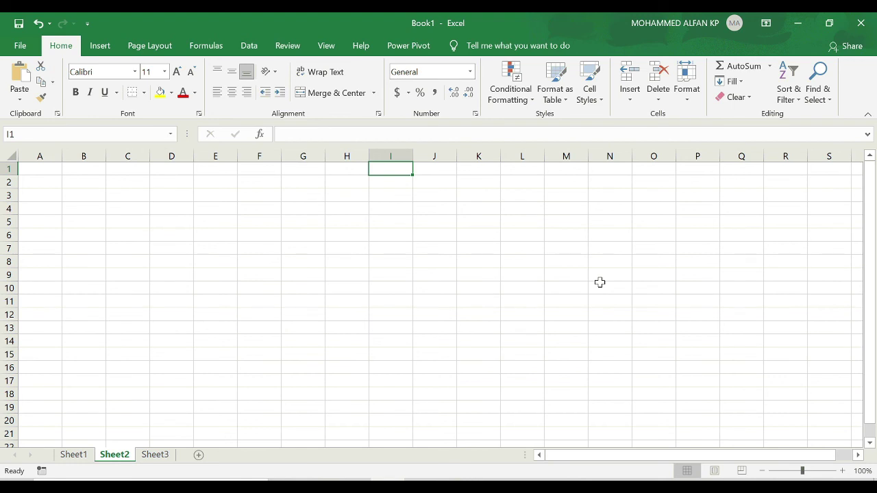
Jump directly to cell C5 and to cell L1 on Sheet2 by entering their references.
left_click(103, 134)
type("C5")
key("Return")
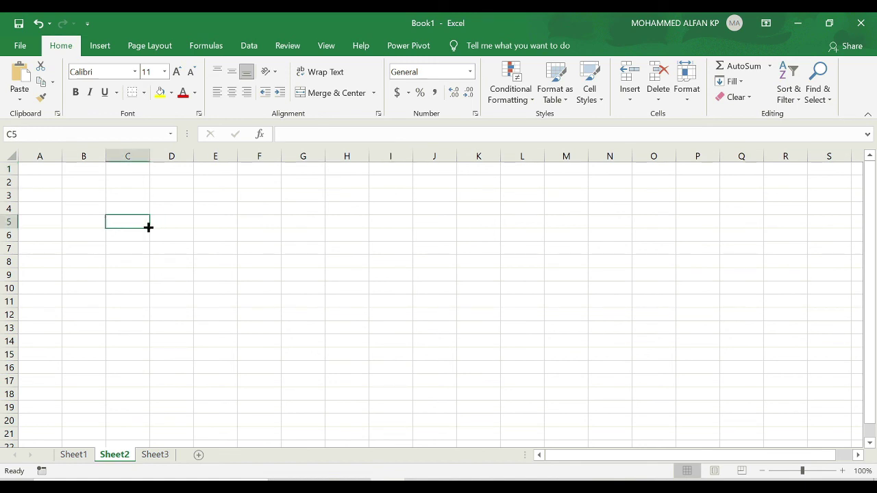
left_click_drag(43, 135, 2, 130)
type("L1")
key("Return")
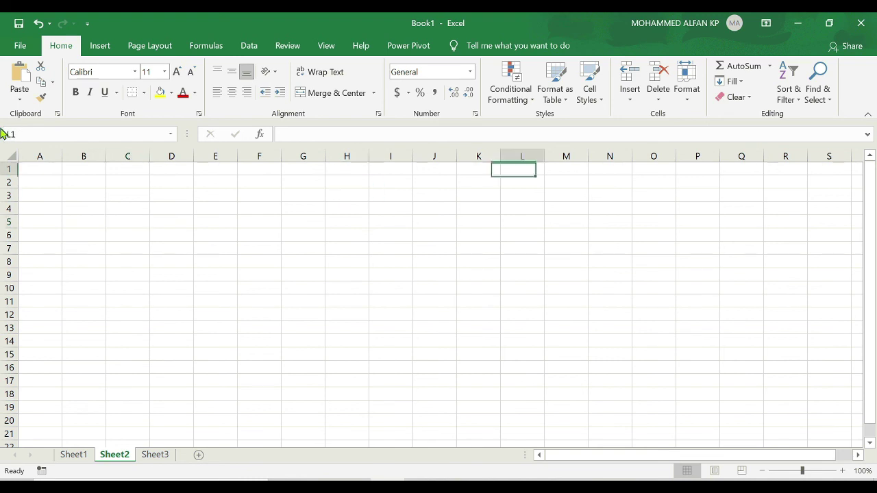